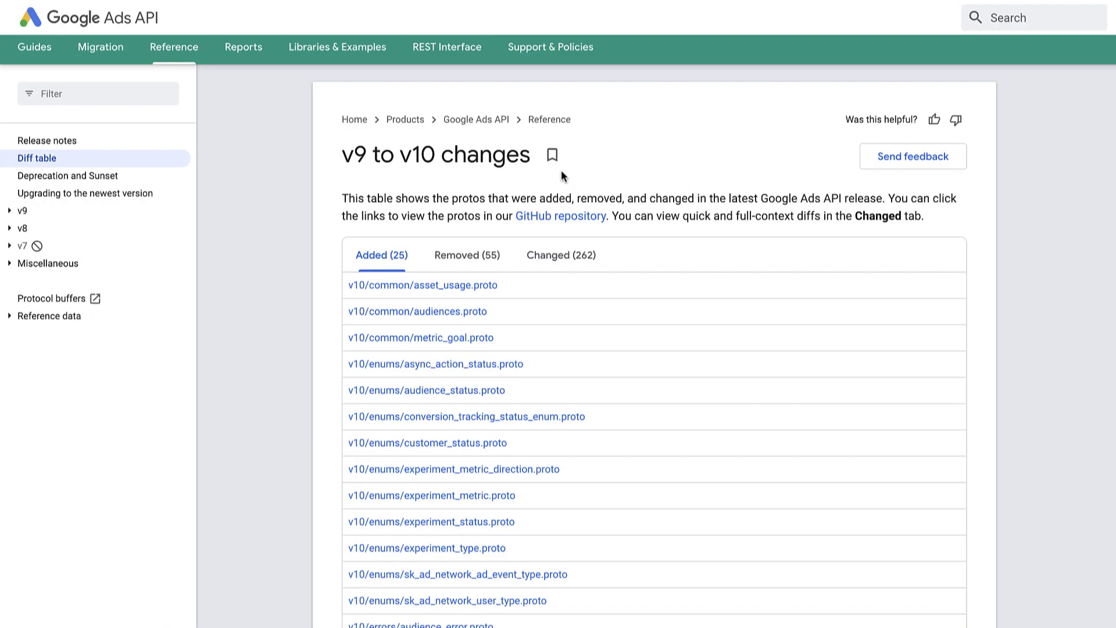
View the 55 removed protos, then the 262 changed protos with quick and full diff links.
click(476, 262)
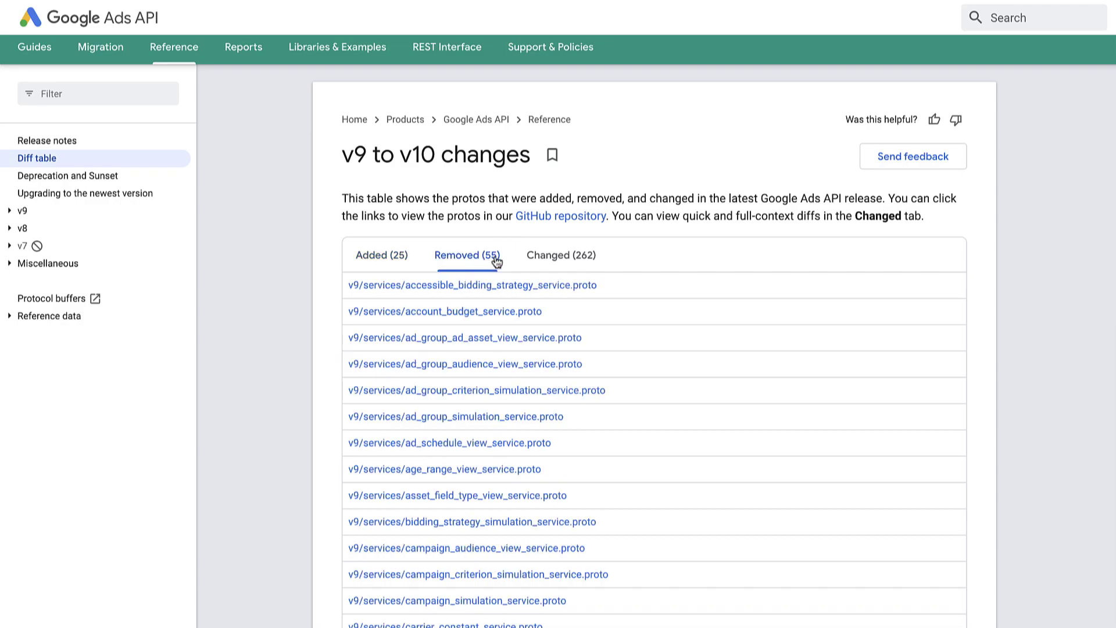
click(533, 262)
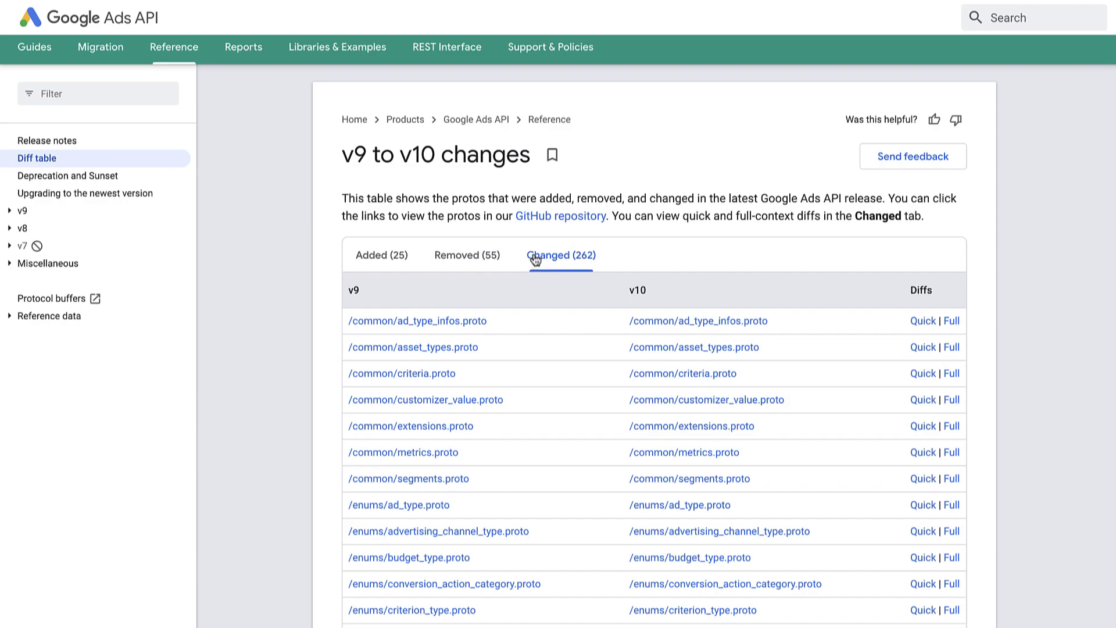
scroll(666, 426, down, 3)
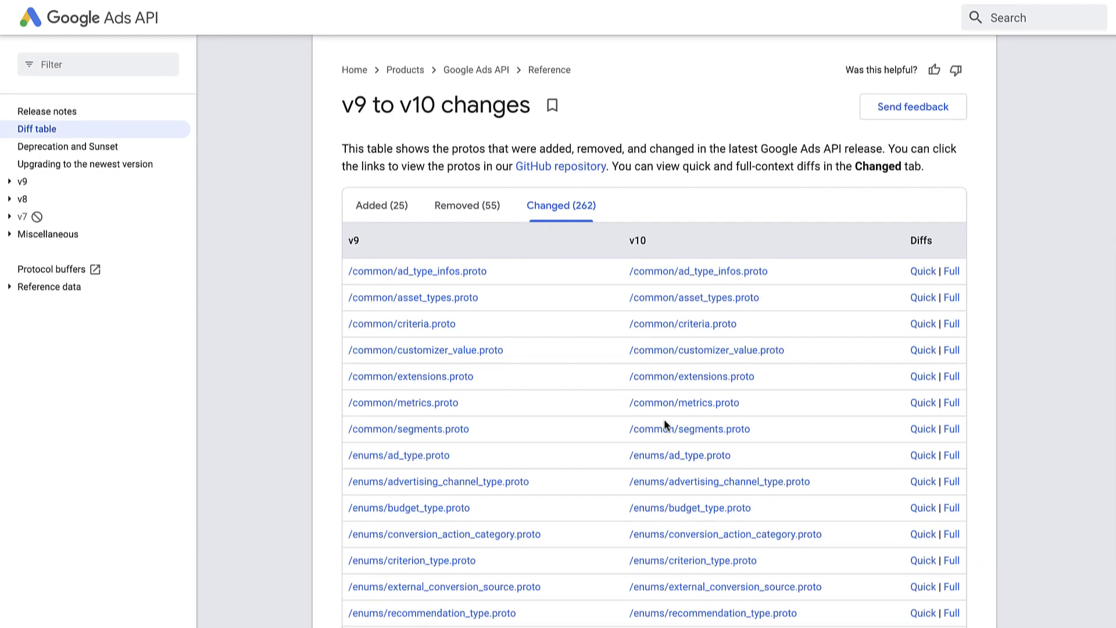
scroll(664, 419, down, 4)
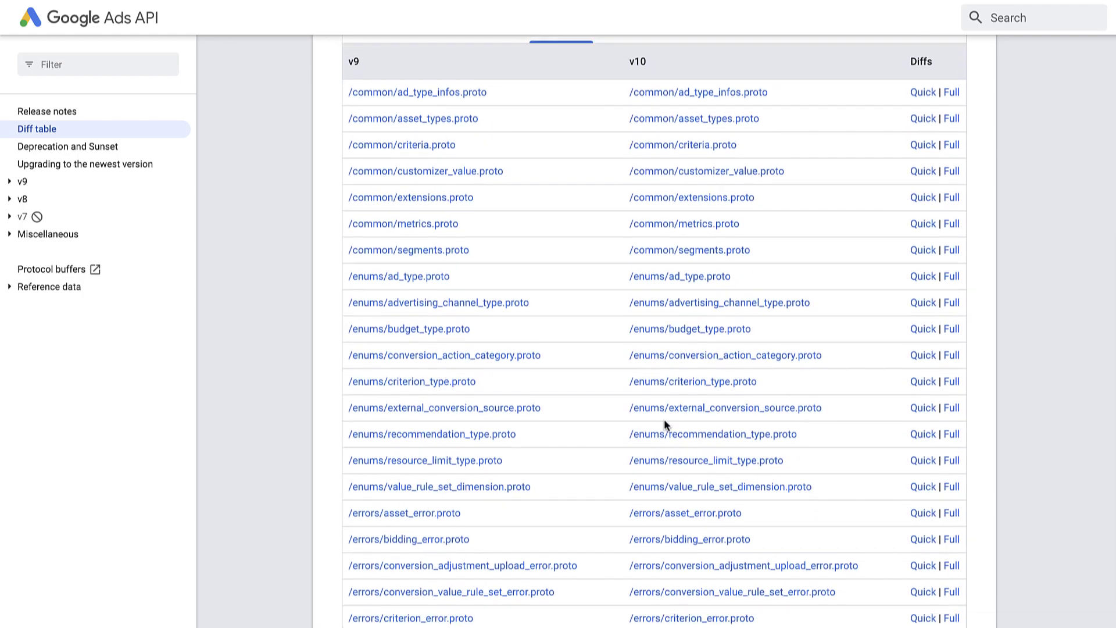
scroll(664, 419, down, 1)
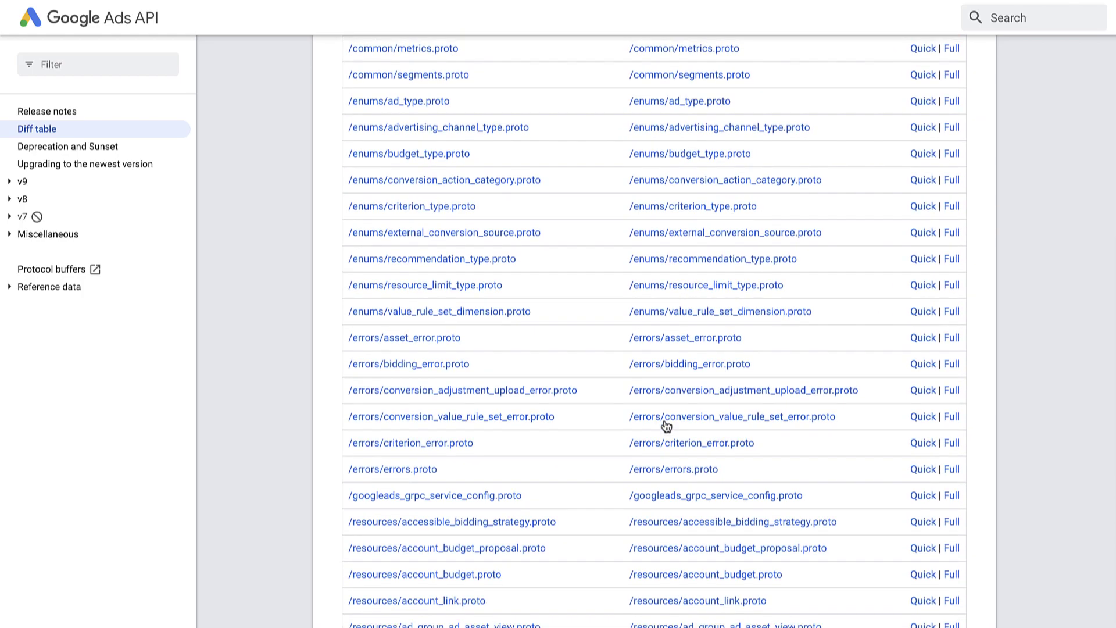